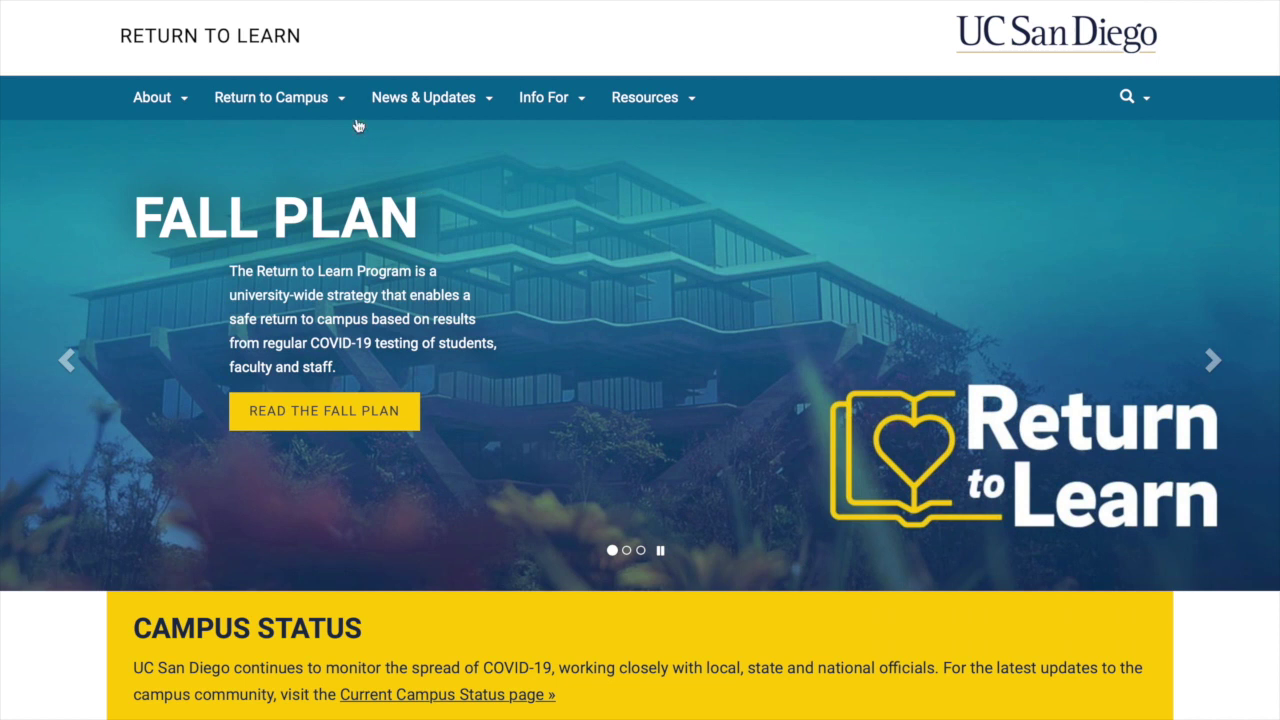
# Open the Student Screening and Testing section of the Return to Campus Testing and Screening page
pyautogui.moveTo(322, 104)
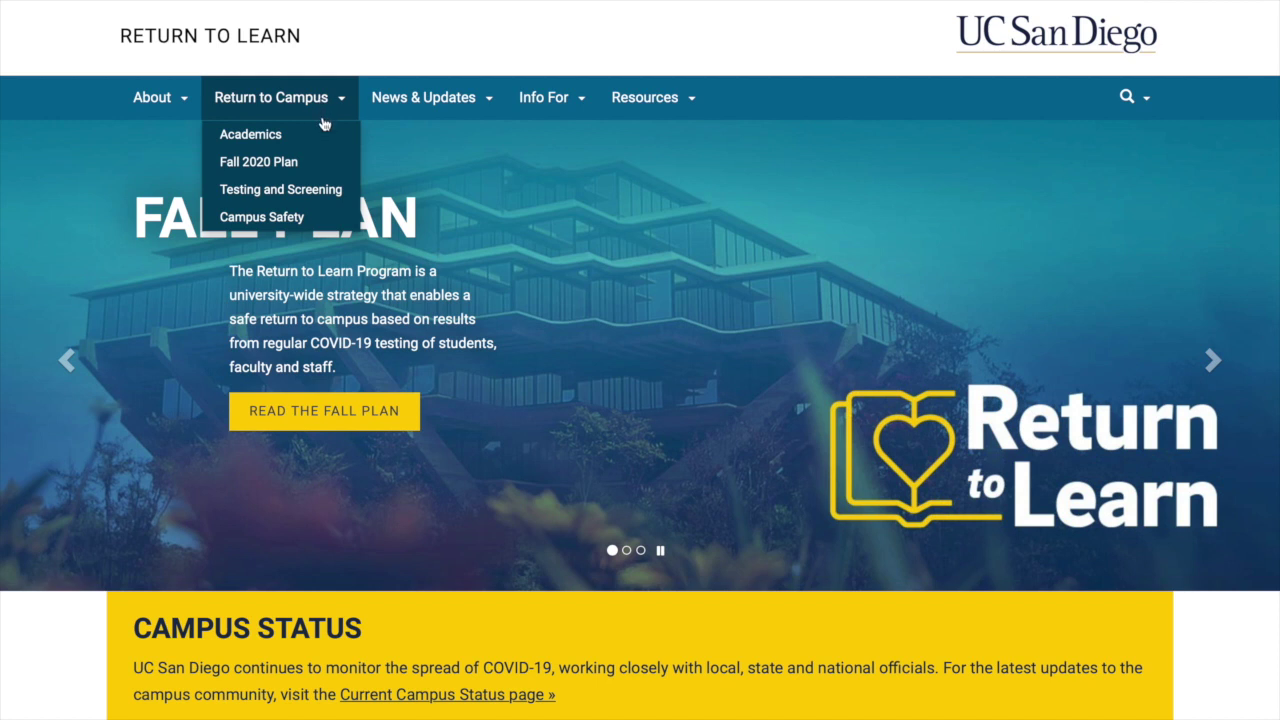
pyautogui.click(327, 192)
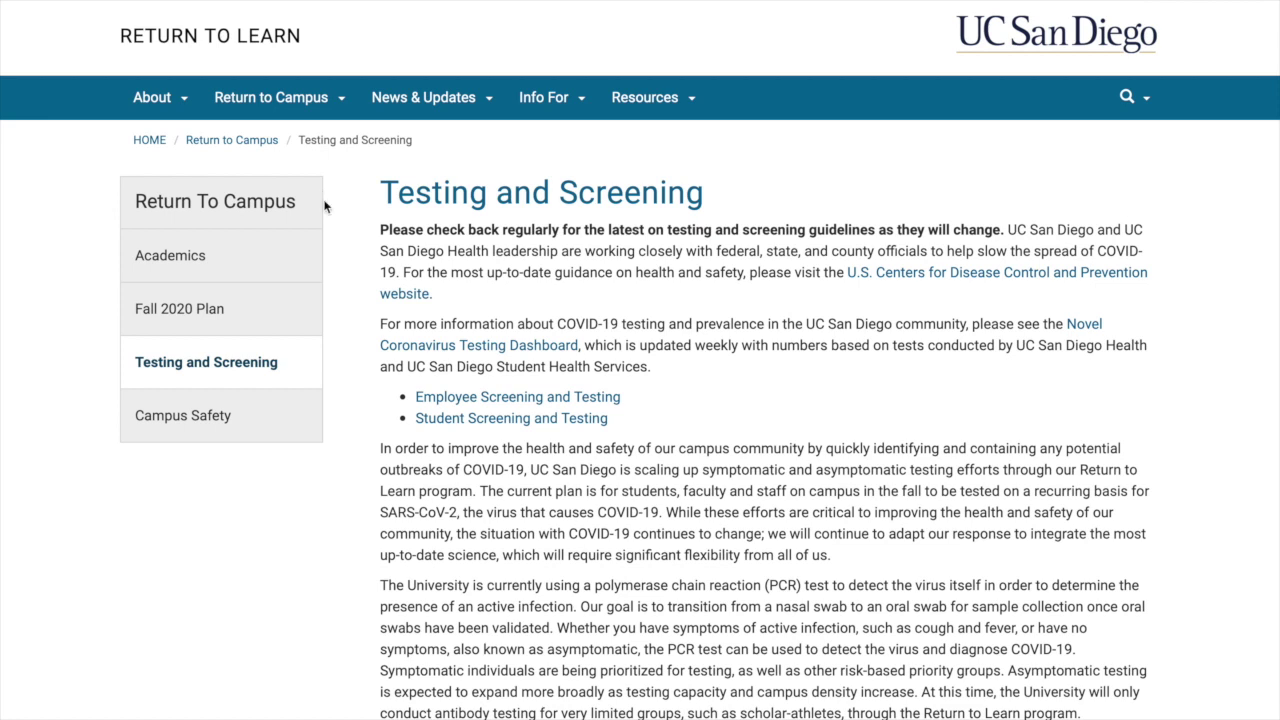
pyautogui.click(435, 425)
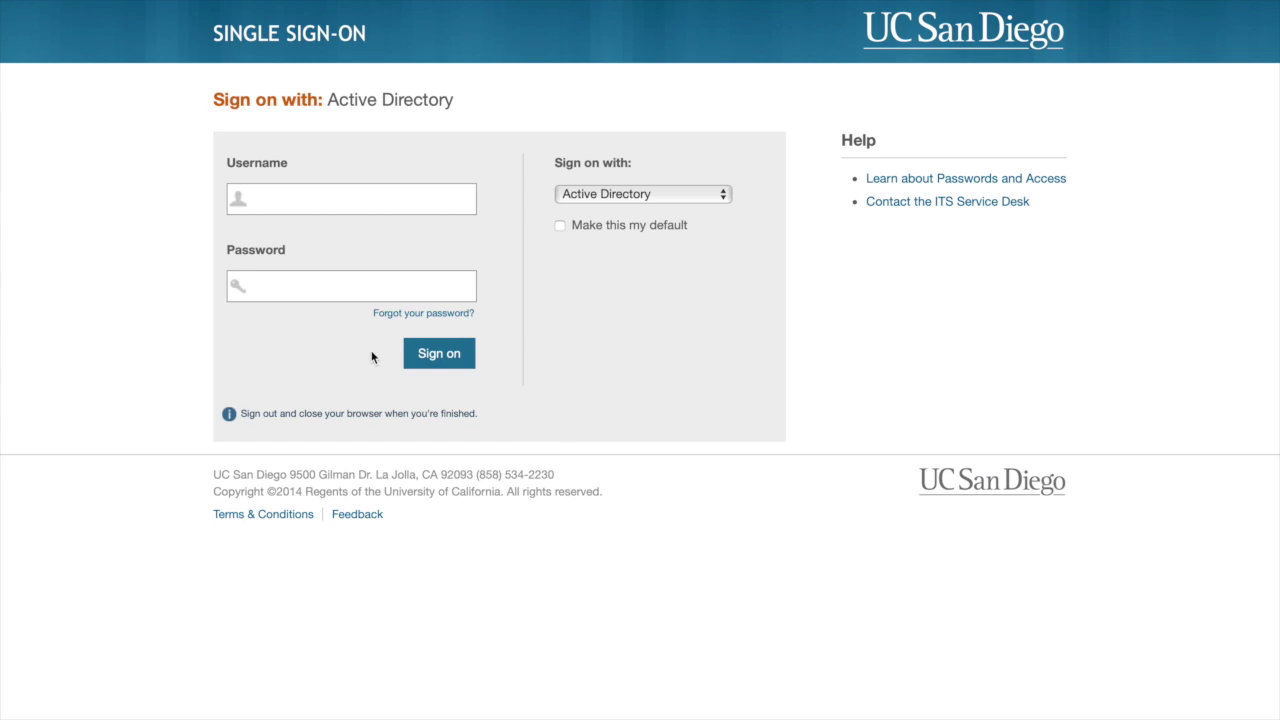
# Sign on through Active Directory with the saved username and password, and review the student symptom tracker enrollment form
pyautogui.click(364, 208)
pyautogui.click(364, 230)
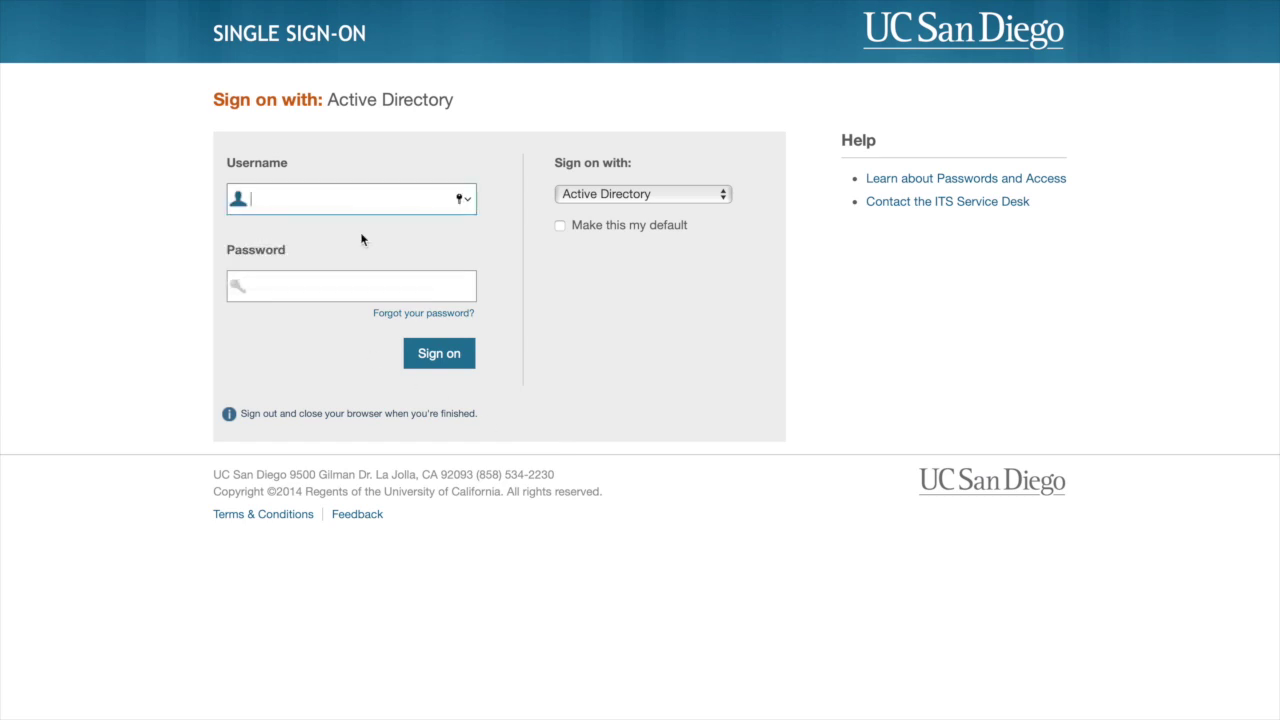
pyautogui.click(420, 358)
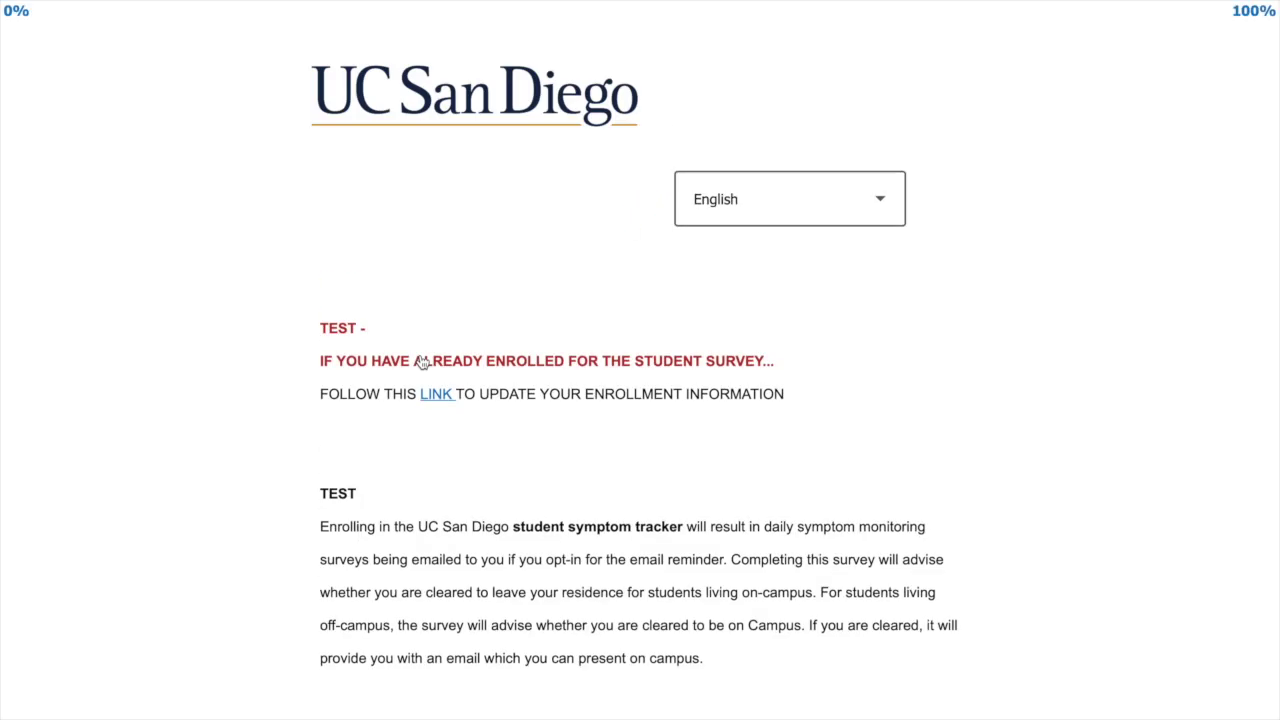
pyautogui.scroll(-4, 334, 584)
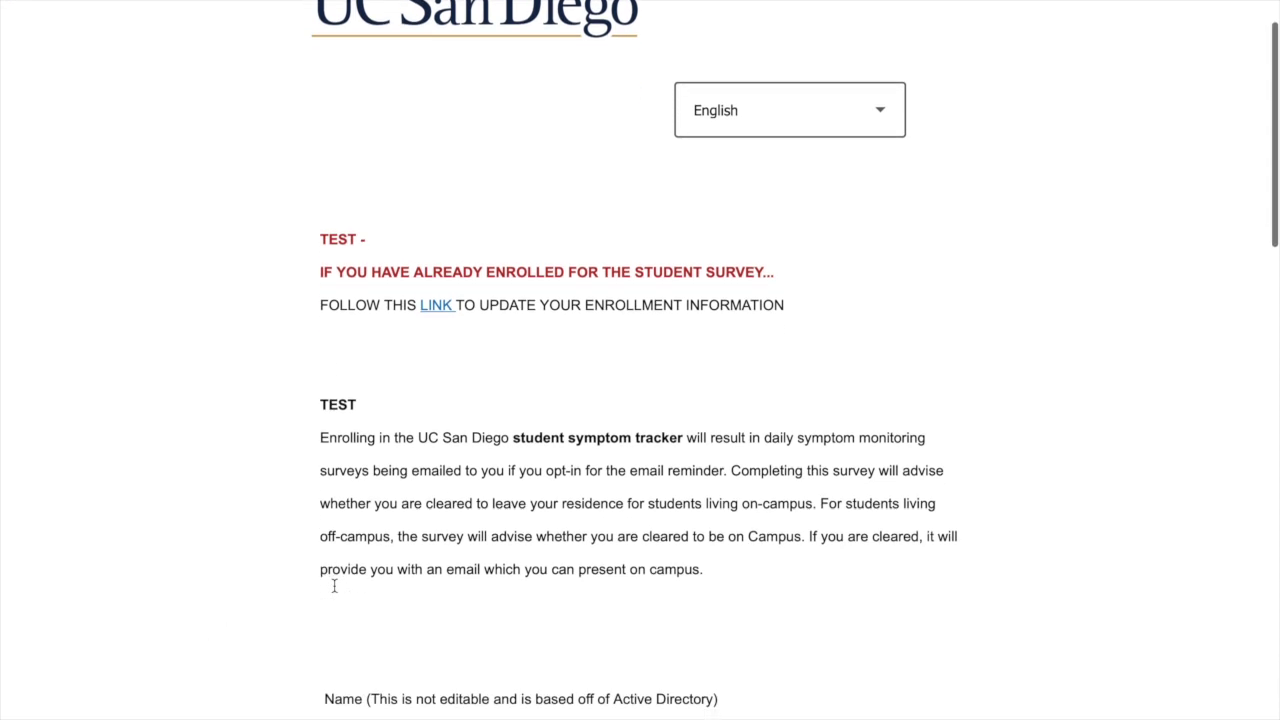
pyautogui.scroll(-4, 334, 587)
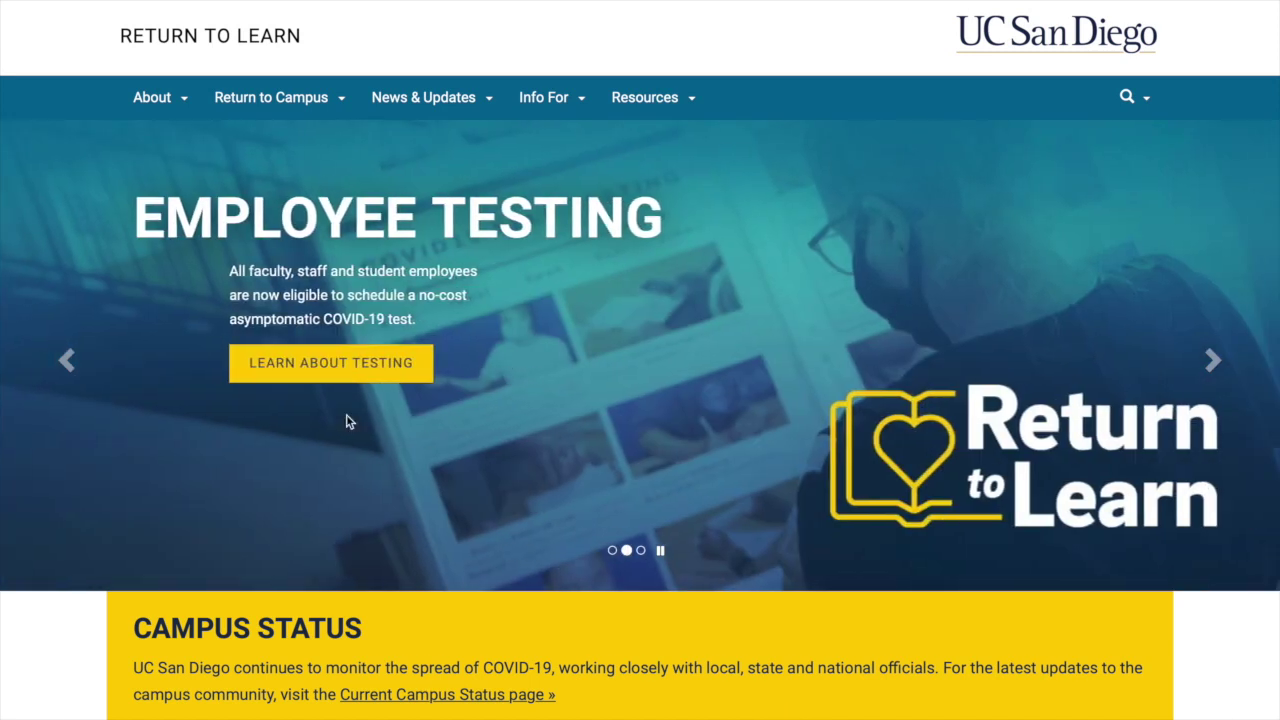
# Return to the student guidance under Testing and Screening and open the daily Student Symptom and Exposure Screening
pyautogui.moveTo(360, 100)
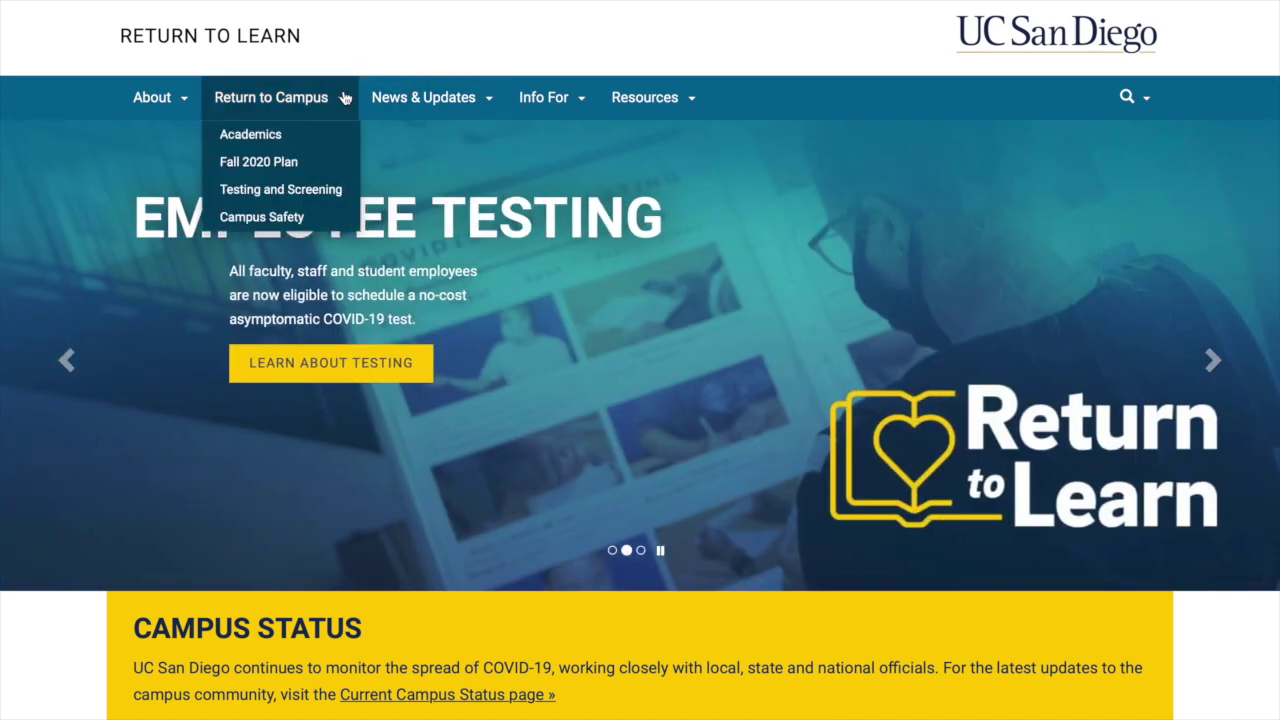
pyautogui.click(320, 191)
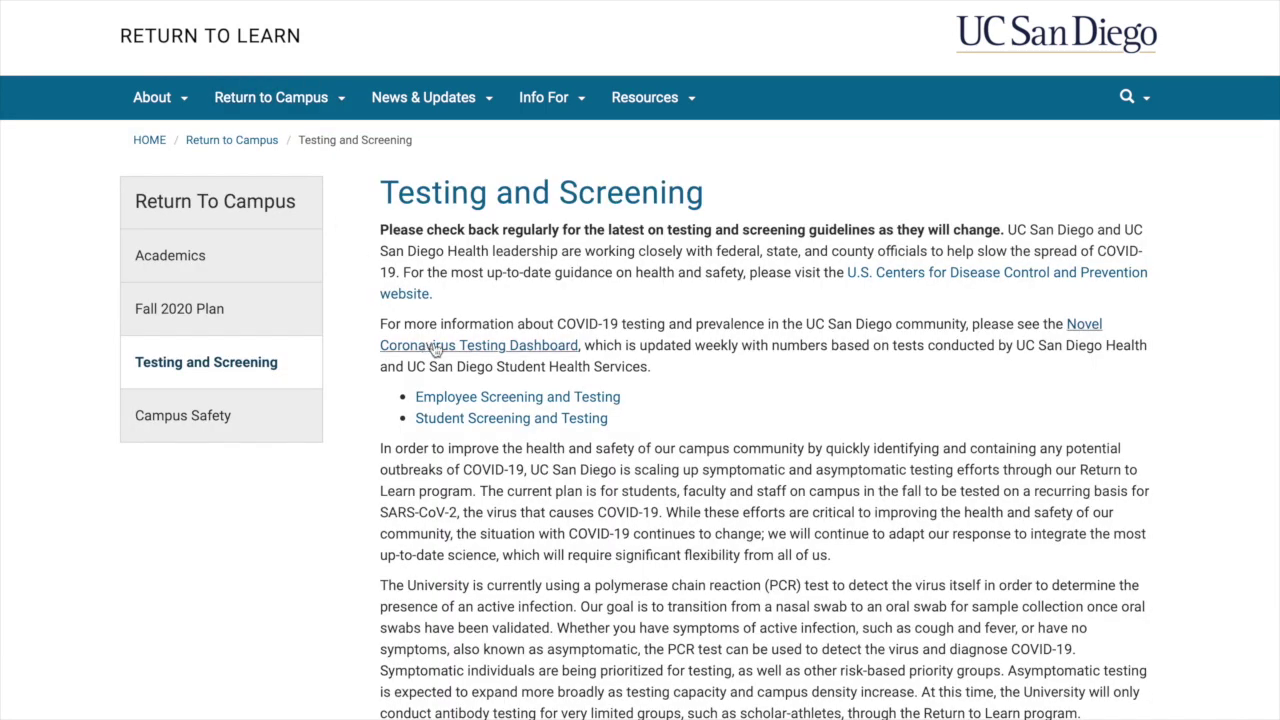
pyautogui.click(480, 418)
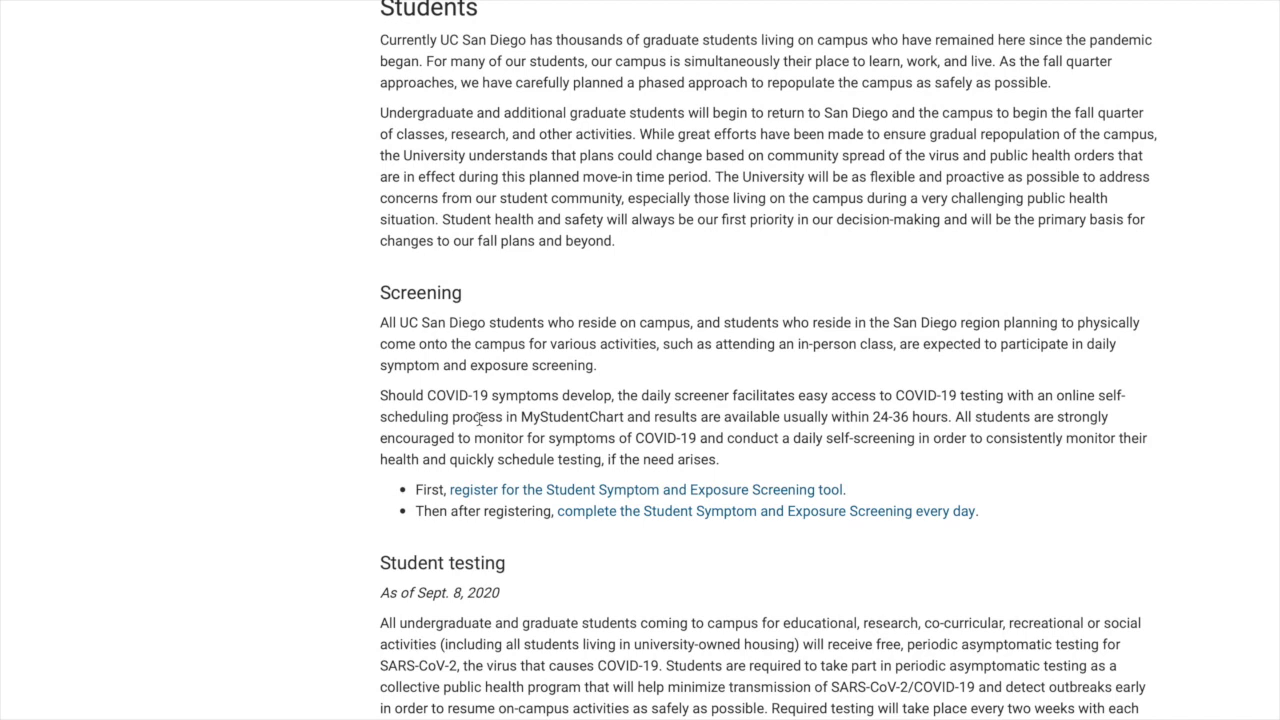
pyautogui.click(681, 521)
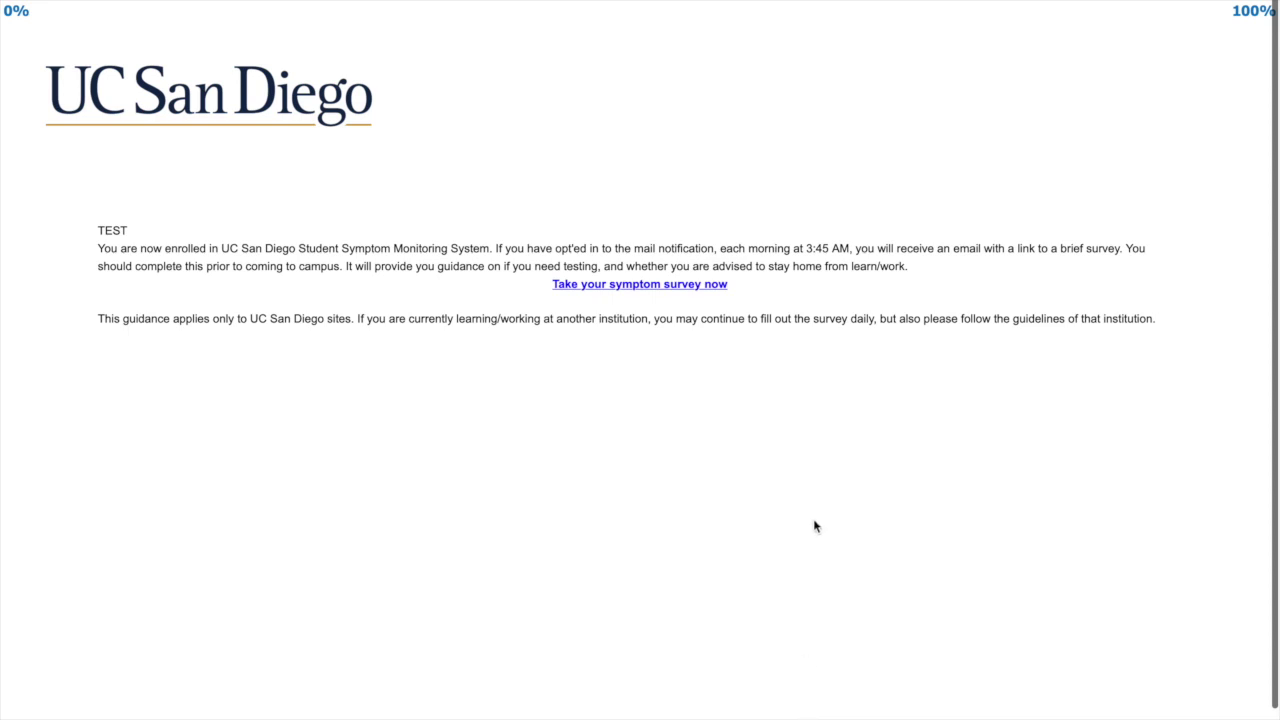
# Start the symptom survey and sign on through Active Directory with the saved username and password
pyautogui.click(709, 287)
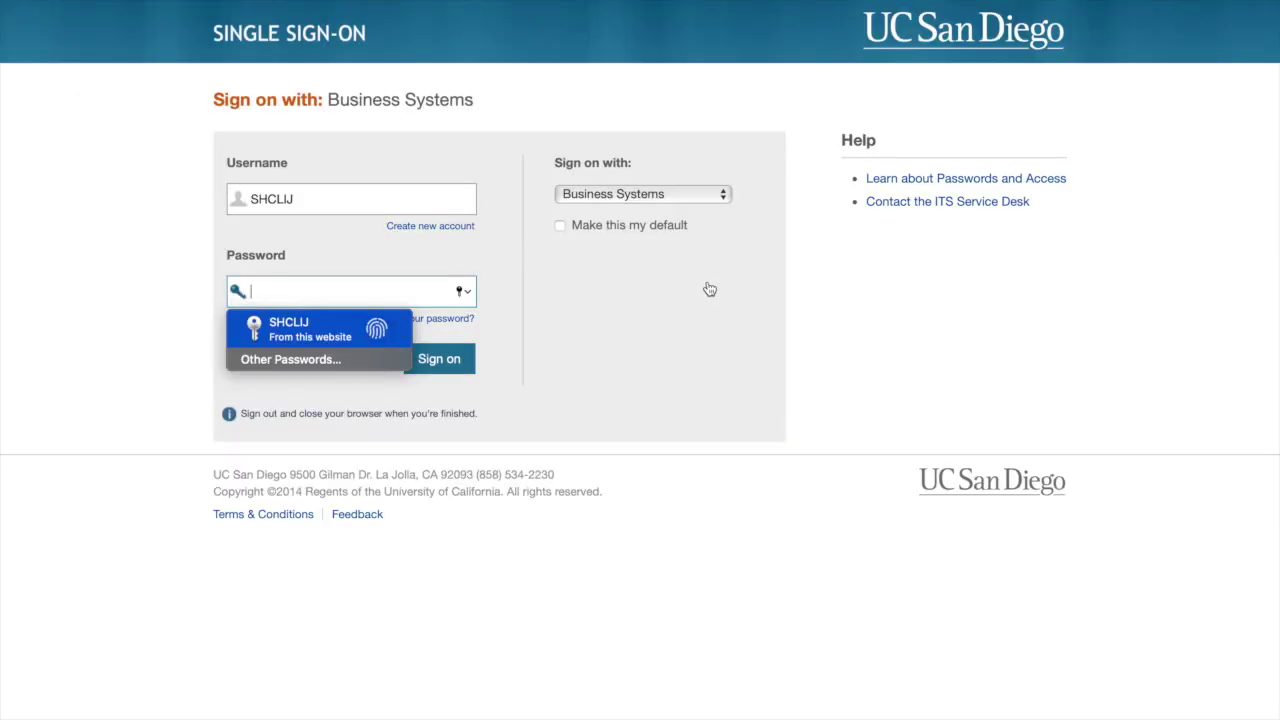
pyautogui.click(596, 194)
pyautogui.click(589, 210)
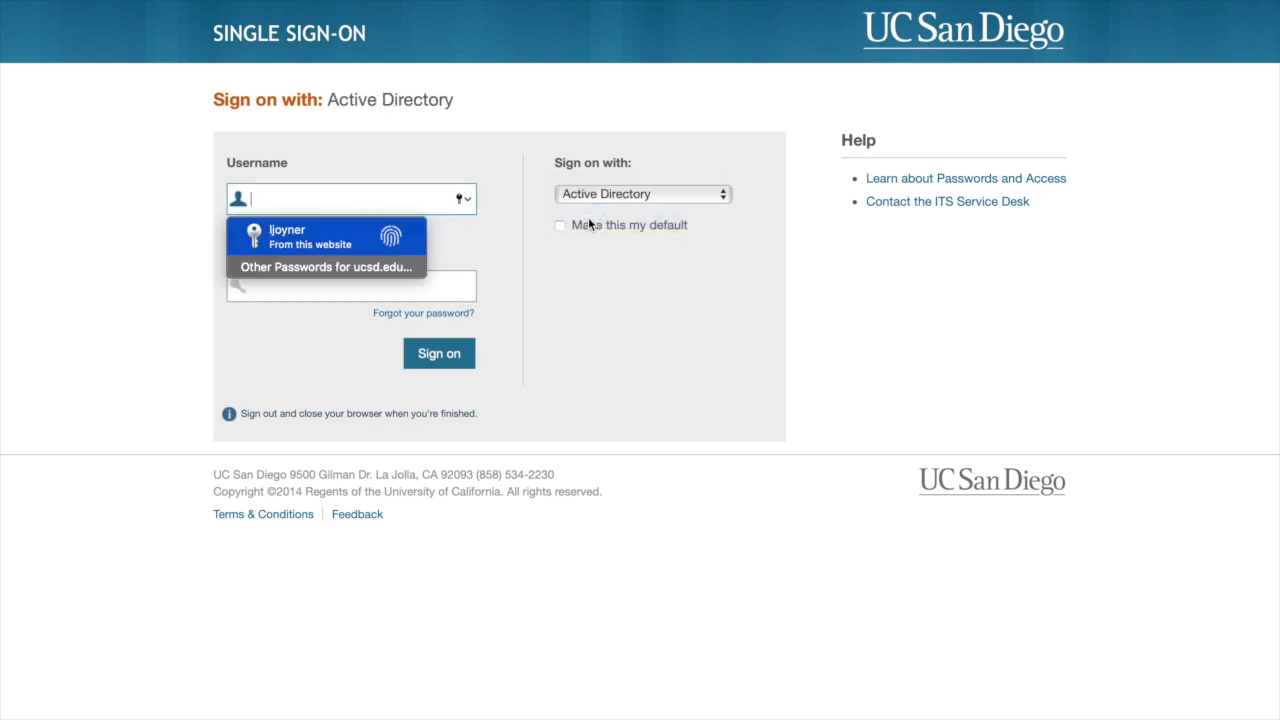
pyautogui.click(315, 224)
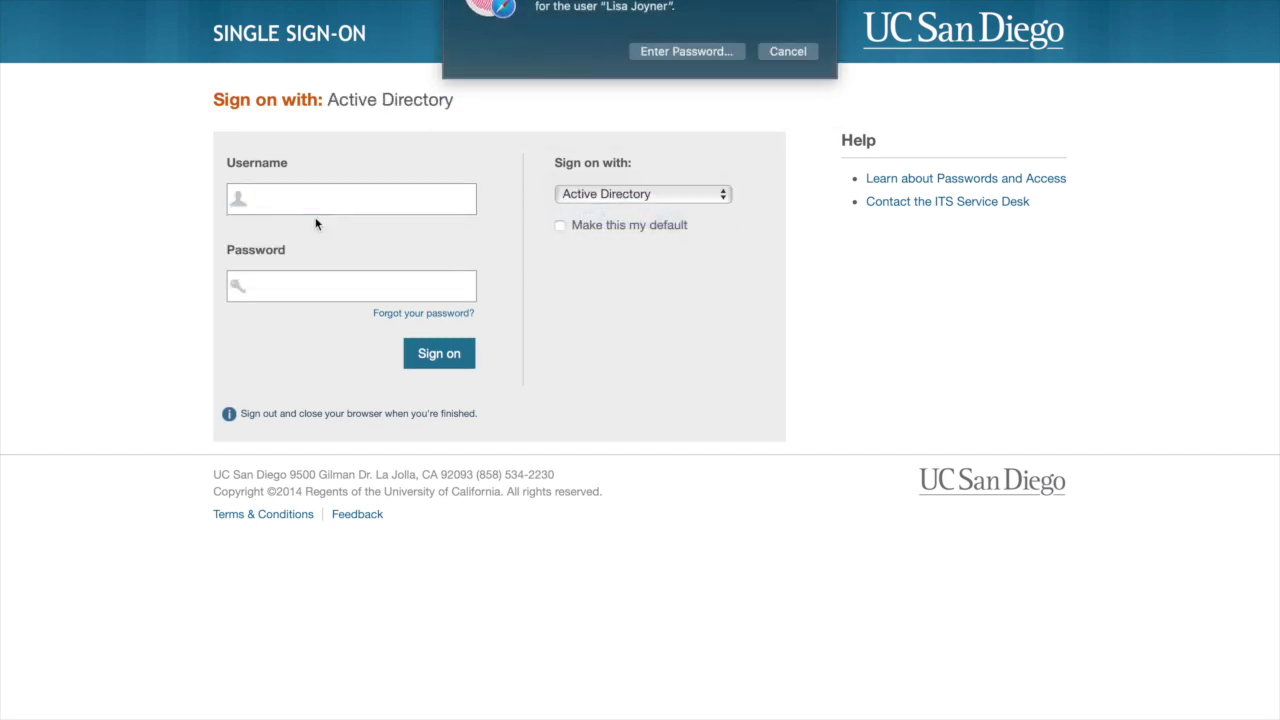
pyautogui.click(432, 360)
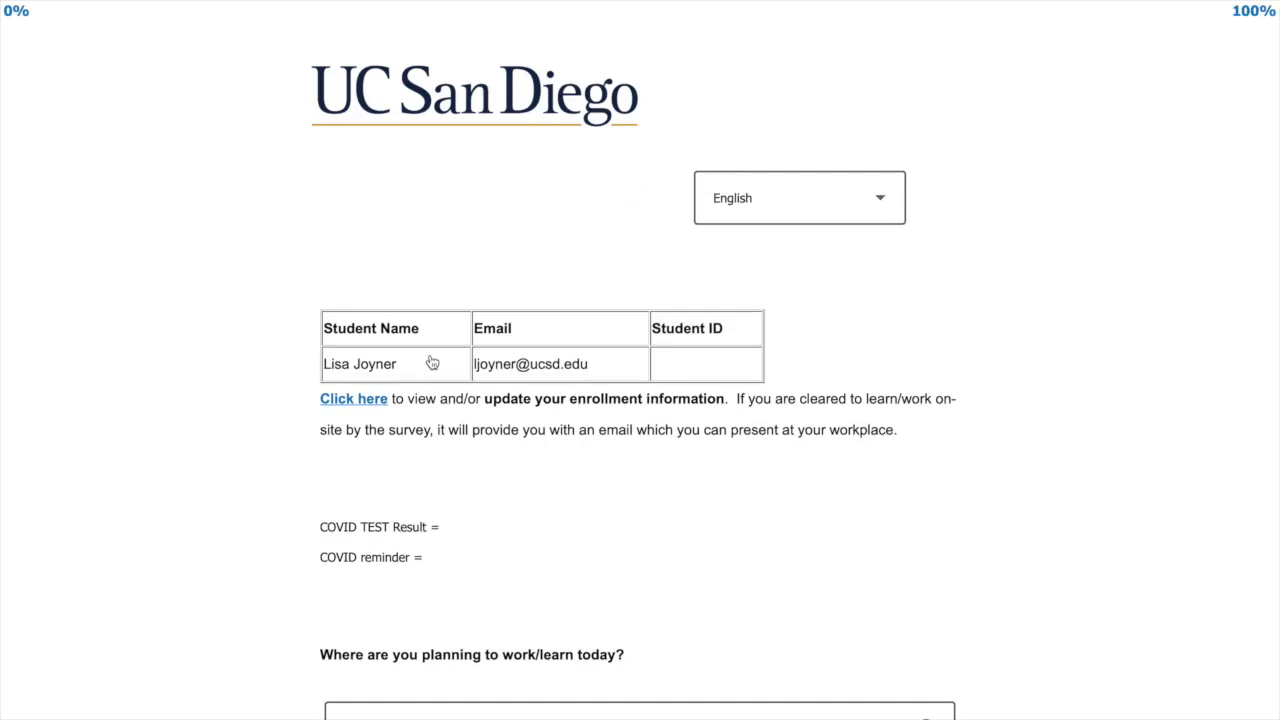
# Answer the question about today's work/learn location with UCSD on site location
pyautogui.scroll(-2, 432, 363)
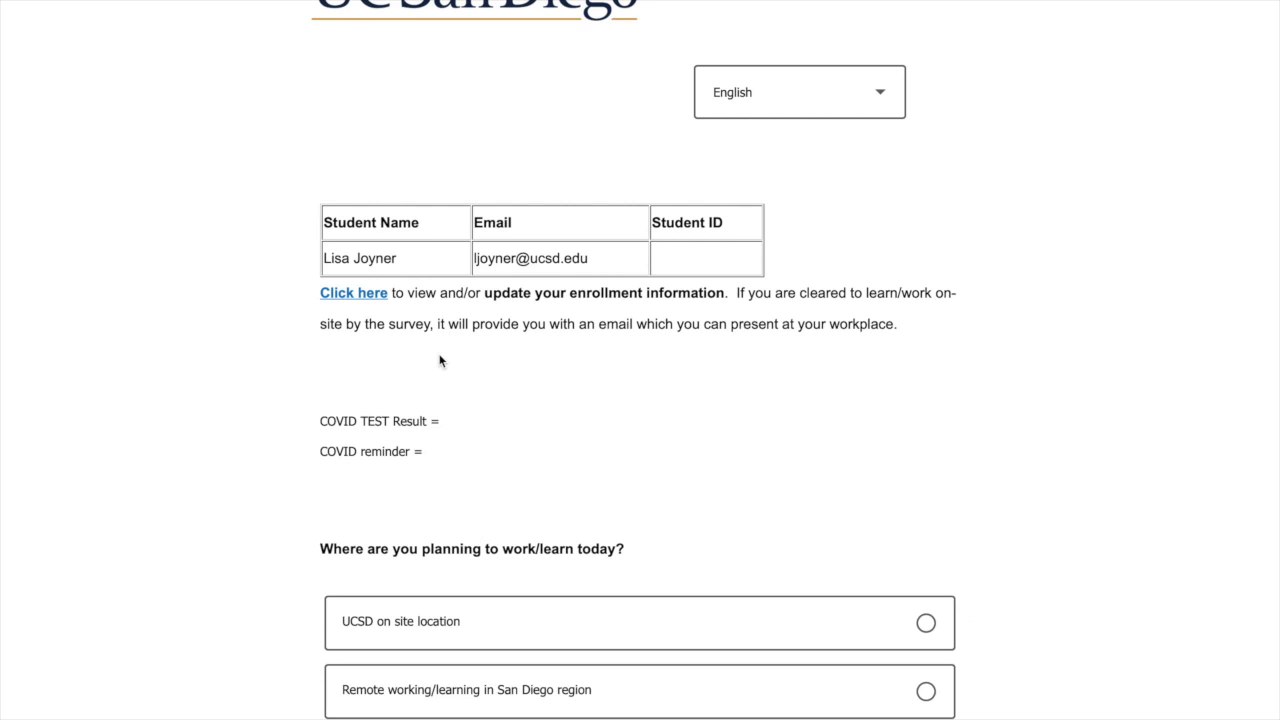
pyautogui.scroll(-2, 440, 361)
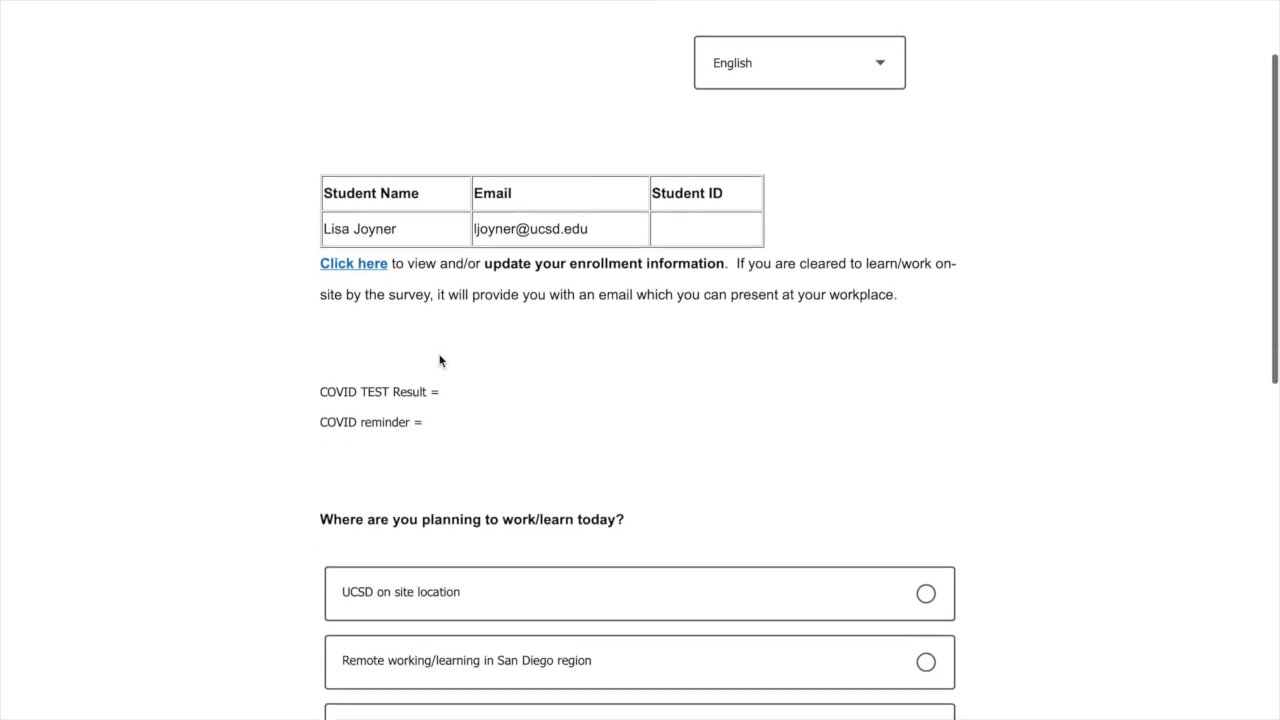
pyautogui.scroll(-1, 440, 361)
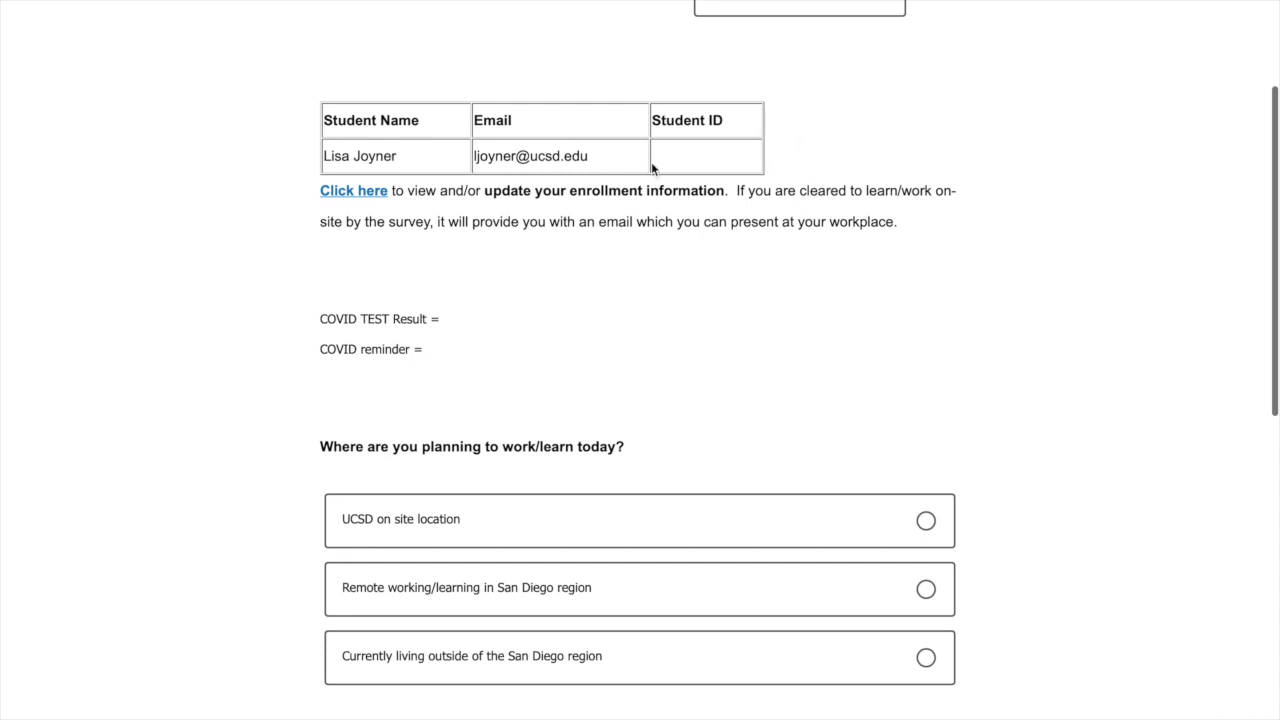
pyautogui.scroll(-1, 714, 386)
pyautogui.scroll(-3, 714, 386)
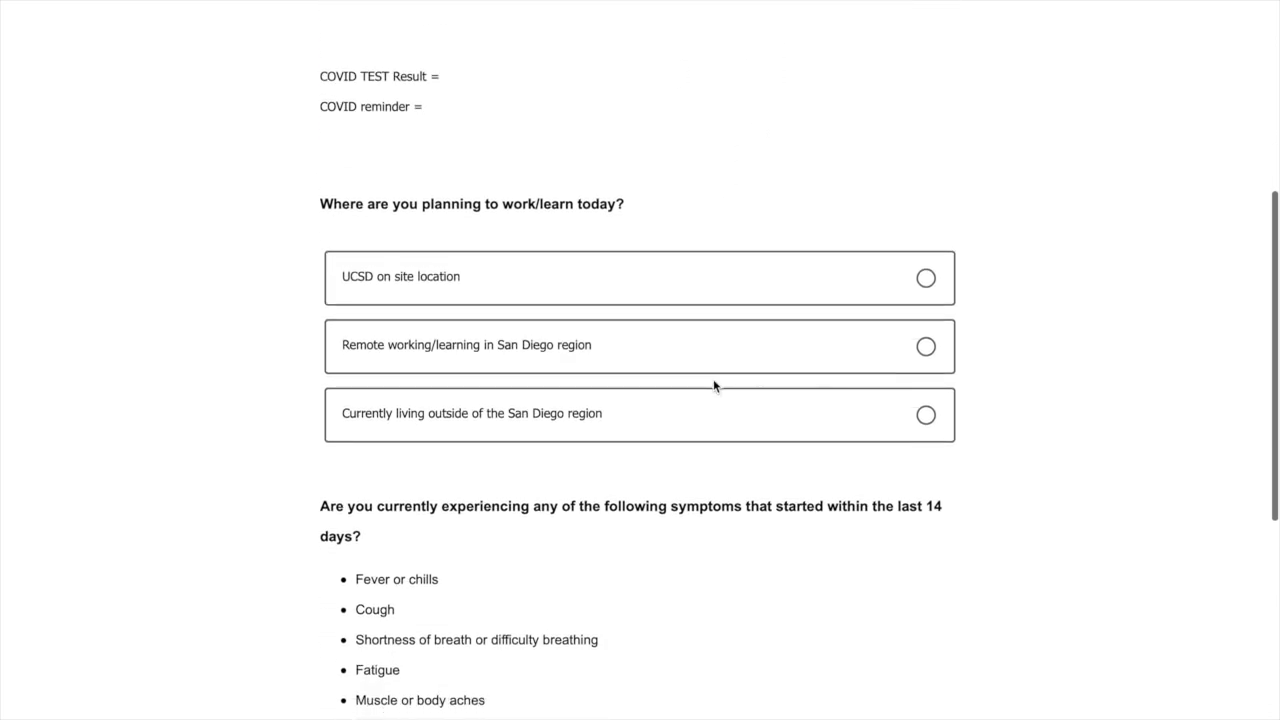
pyautogui.scroll(-1, 714, 386)
pyautogui.scroll(-1, 714, 386)
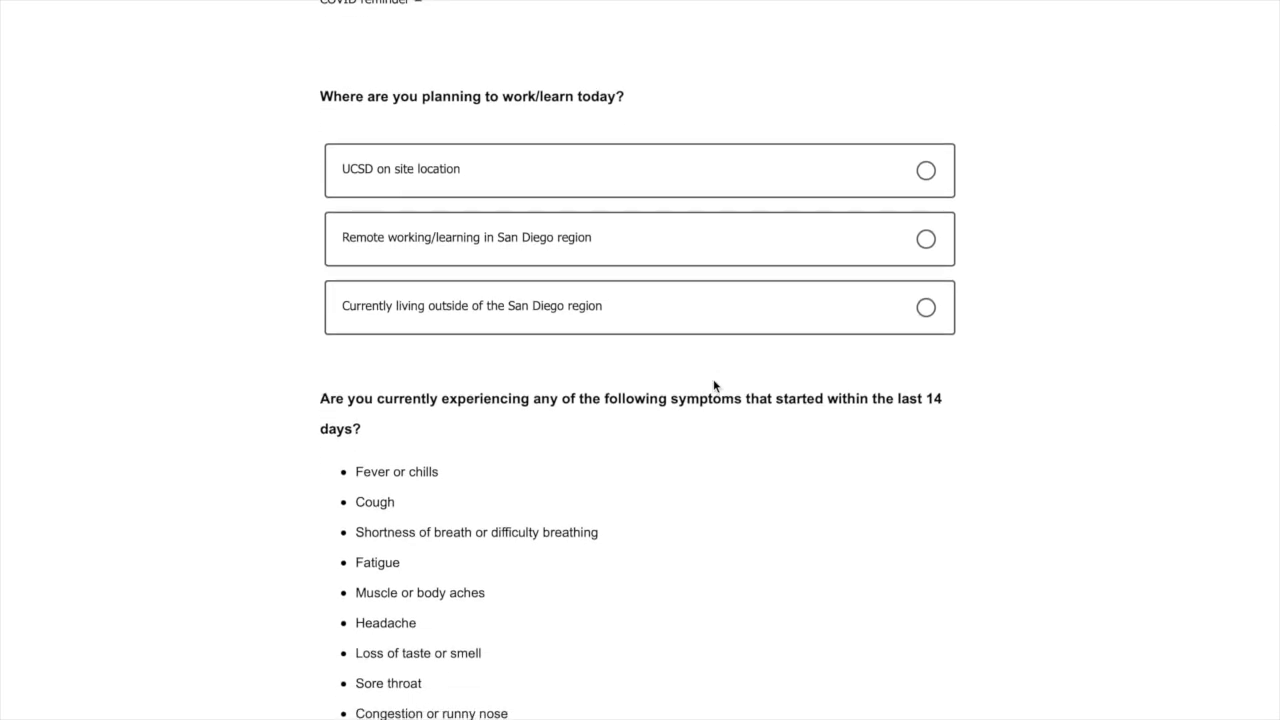
pyautogui.click(926, 170)
# Answer Yes to currently experiencing listed symptoms within the last 14 days and continue the survey
pyautogui.scroll(-2, 660, 529)
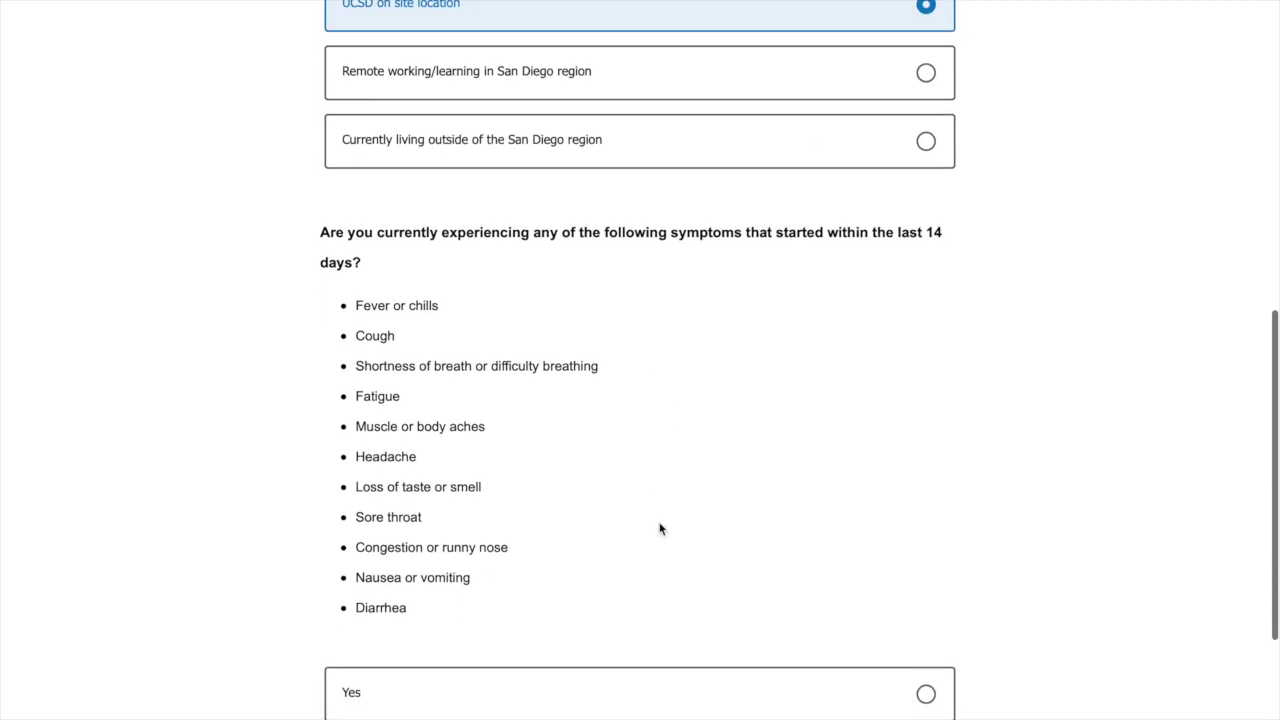
pyautogui.scroll(-3, 660, 529)
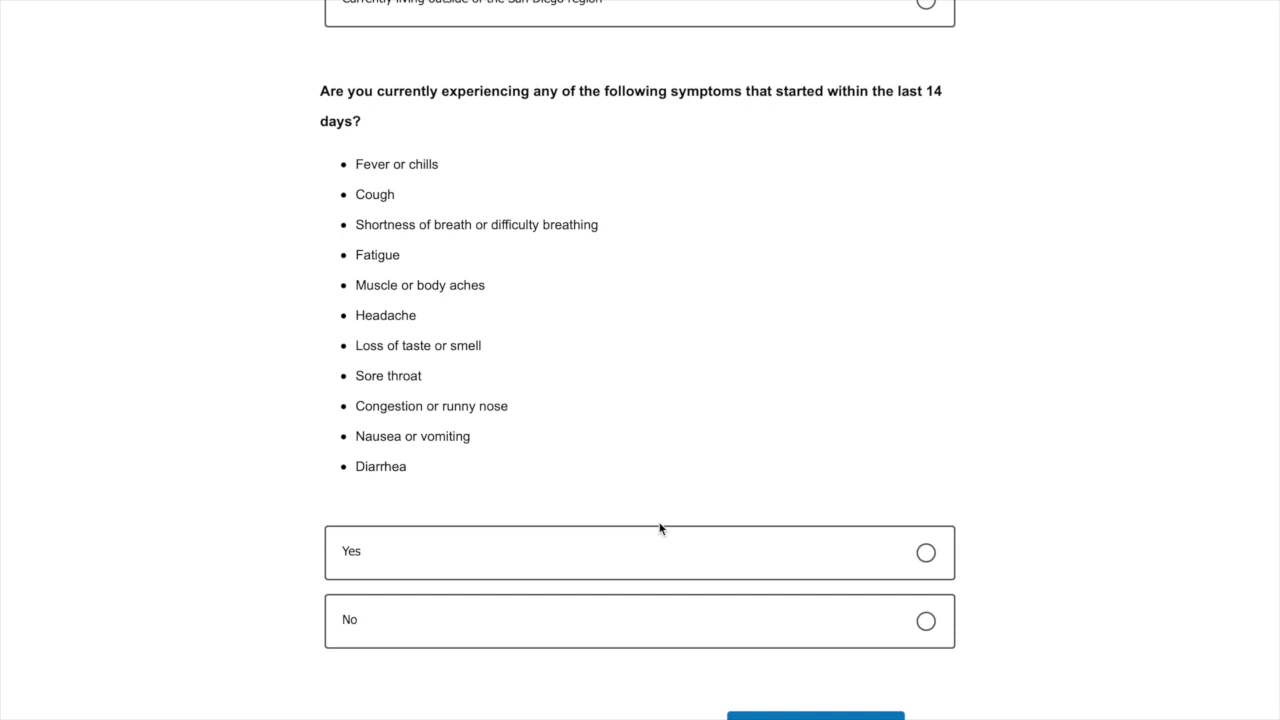
pyautogui.click(624, 552)
pyautogui.scroll(-2, 623, 551)
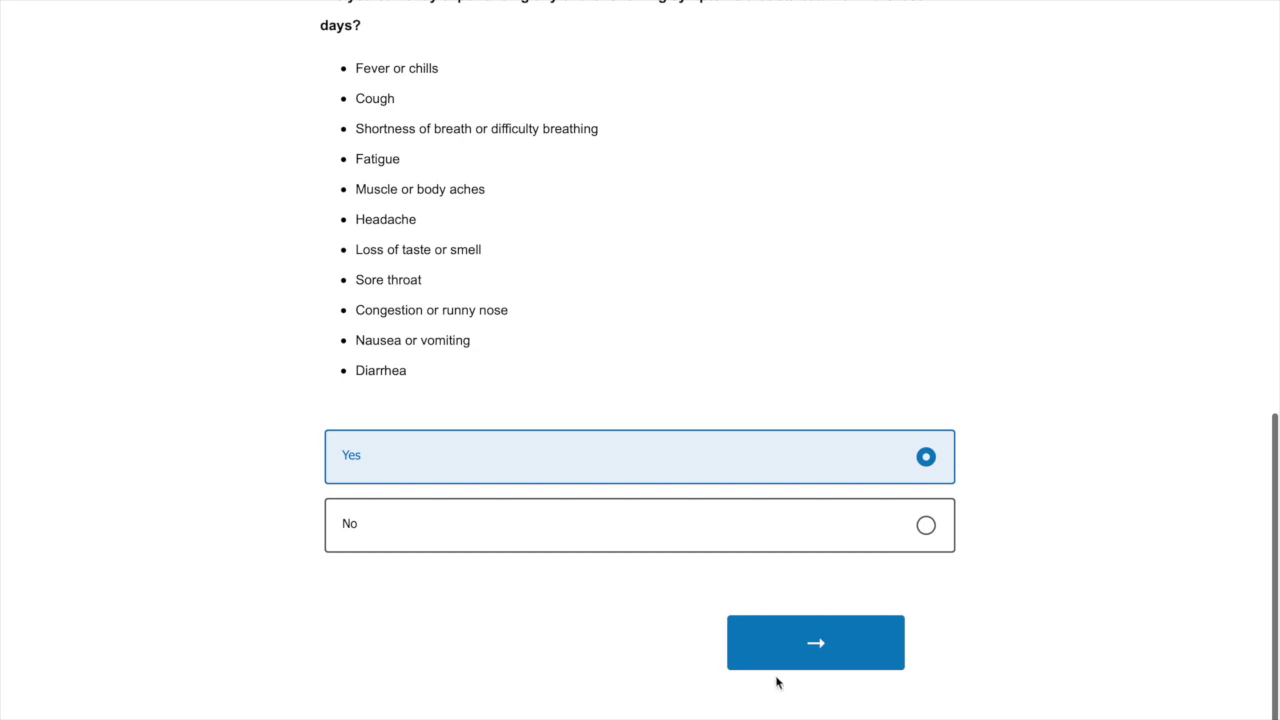
pyautogui.click(758, 645)
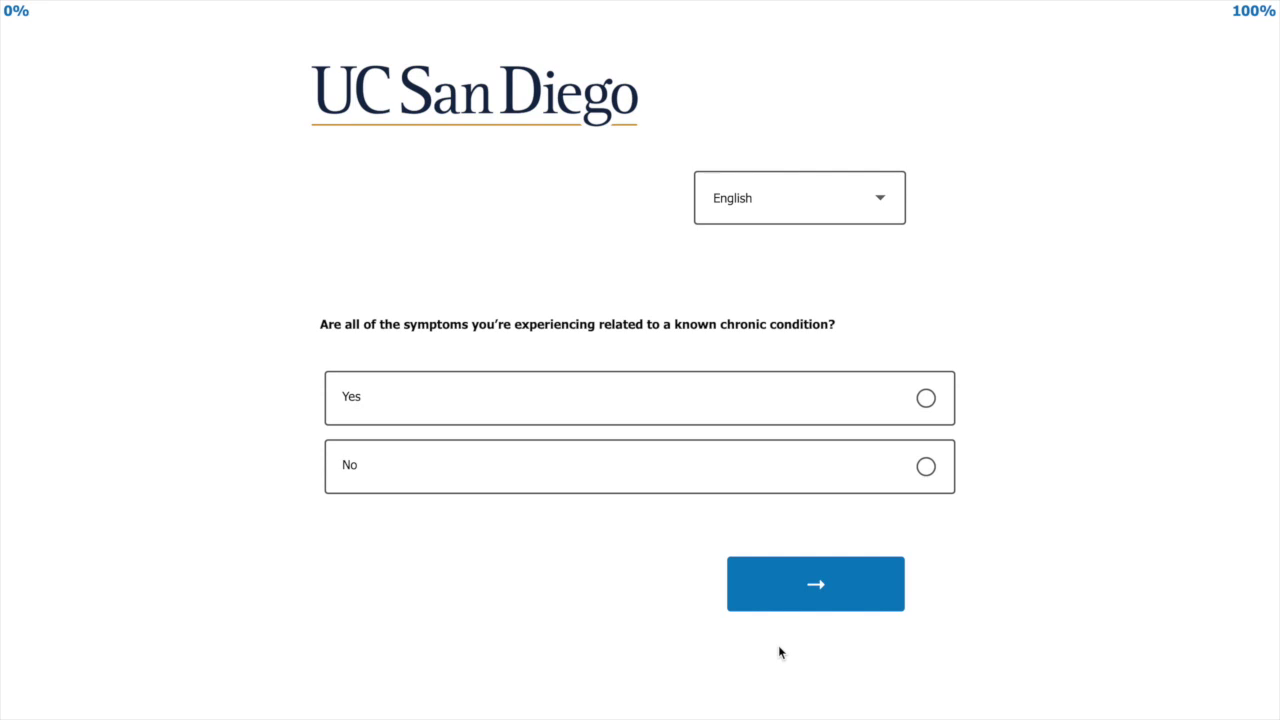
# Answer Yes to symptoms from a known chronic condition and No to COVID-19 exposure, submit the survey and review the result
pyautogui.click(852, 411)
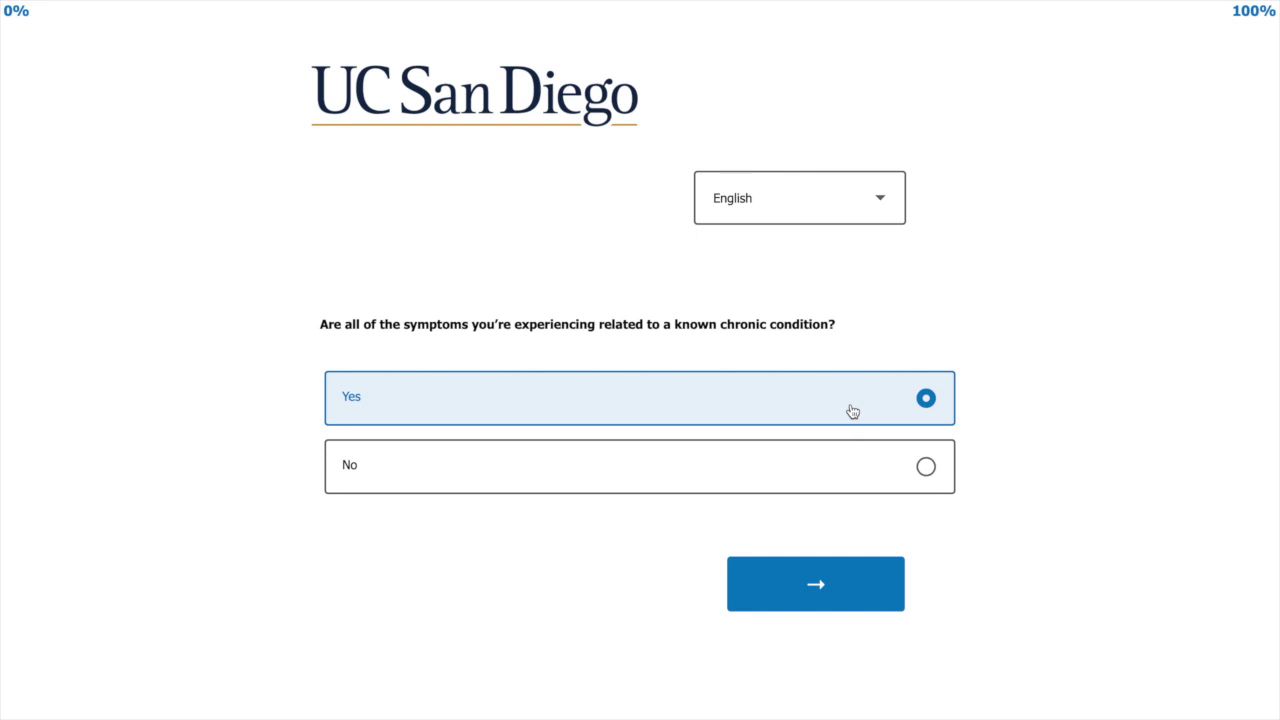
pyautogui.click(786, 578)
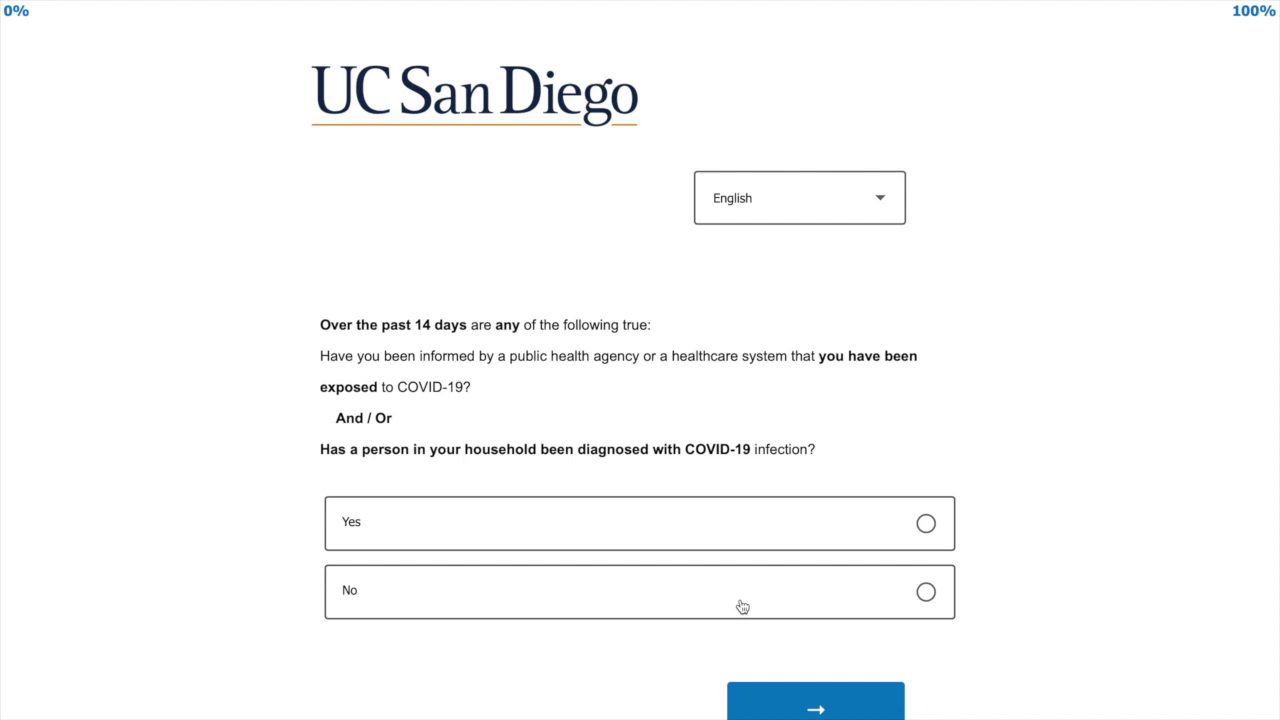
pyautogui.click(740, 606)
pyautogui.click(774, 708)
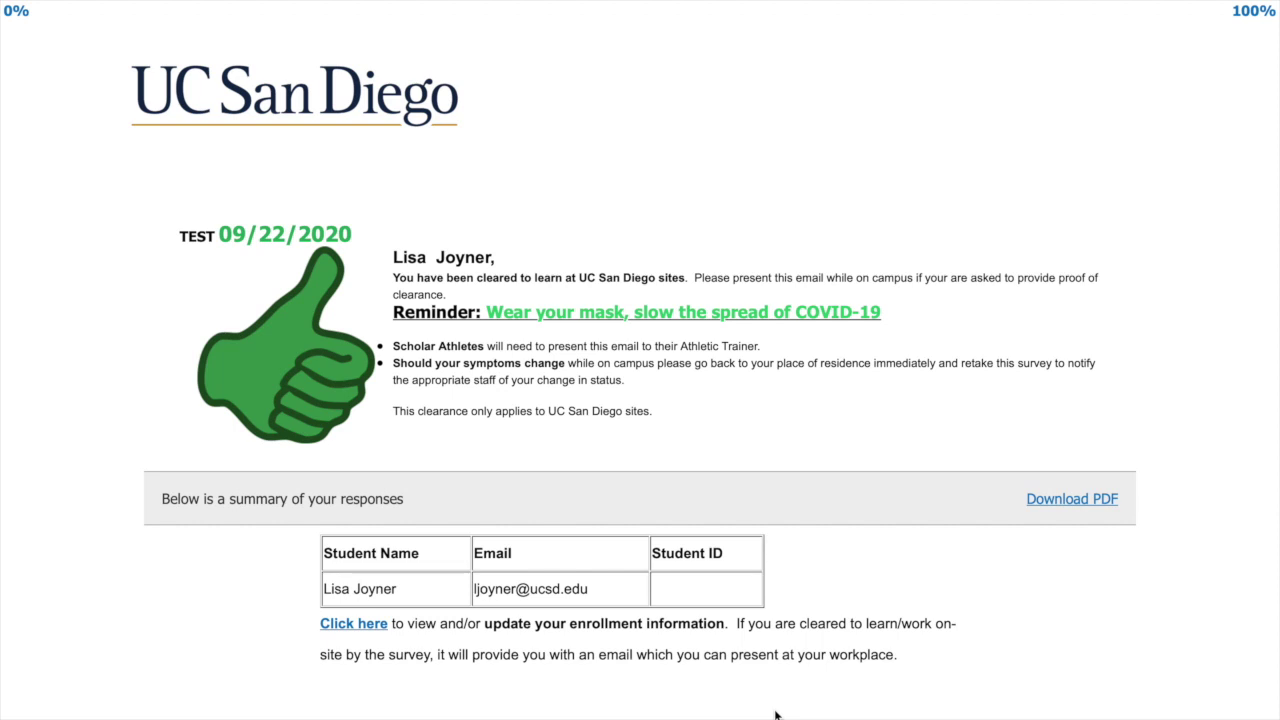
pyautogui.scroll(-3, 775, 713)
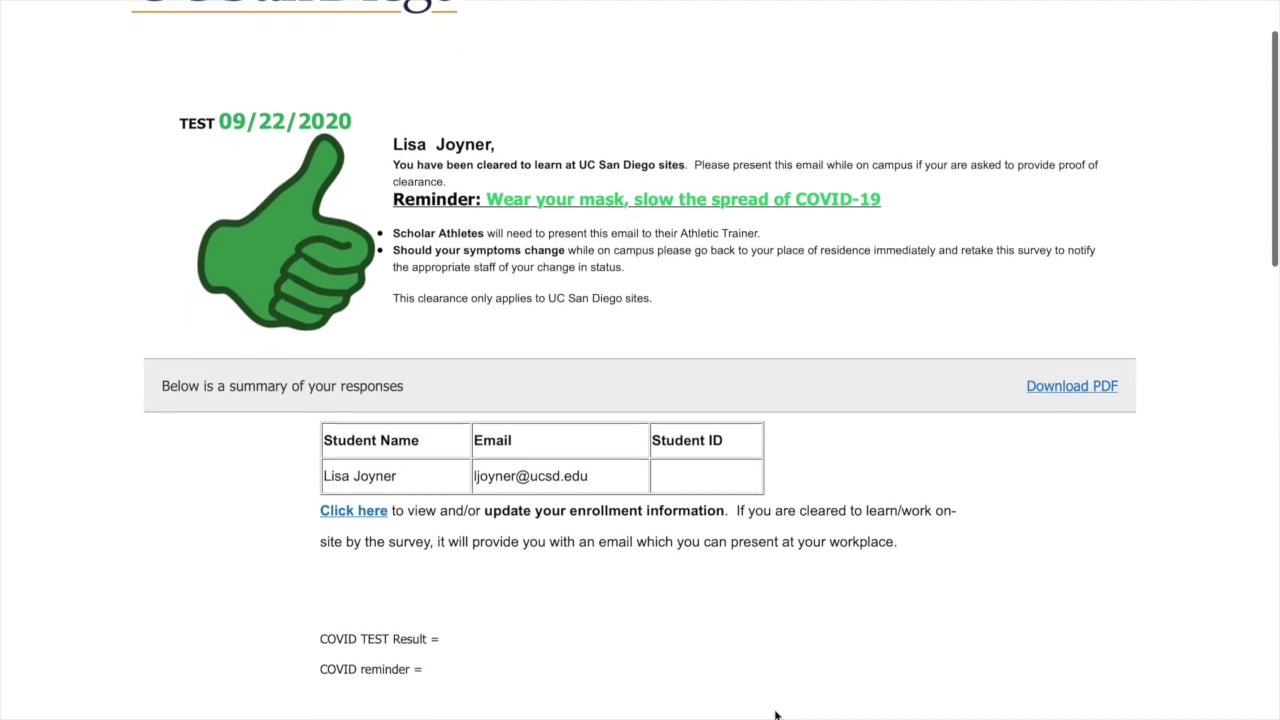